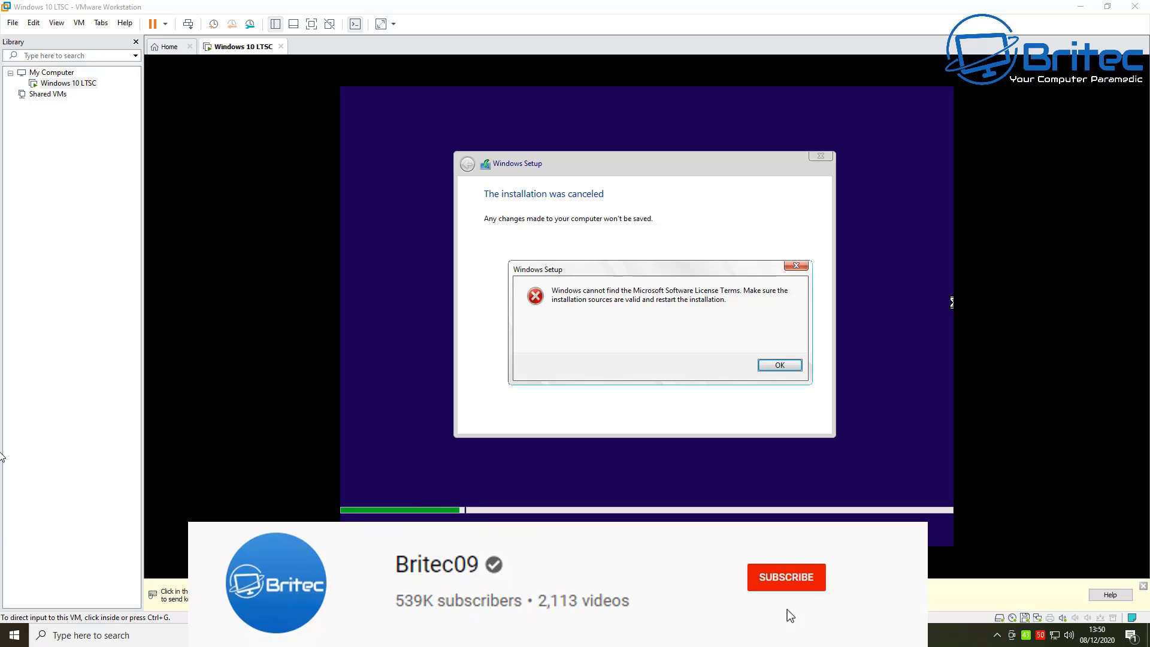
Capture input in the VM and dismiss the 'cannot find the Microsoft Software License Terms' error
click(599, 366)
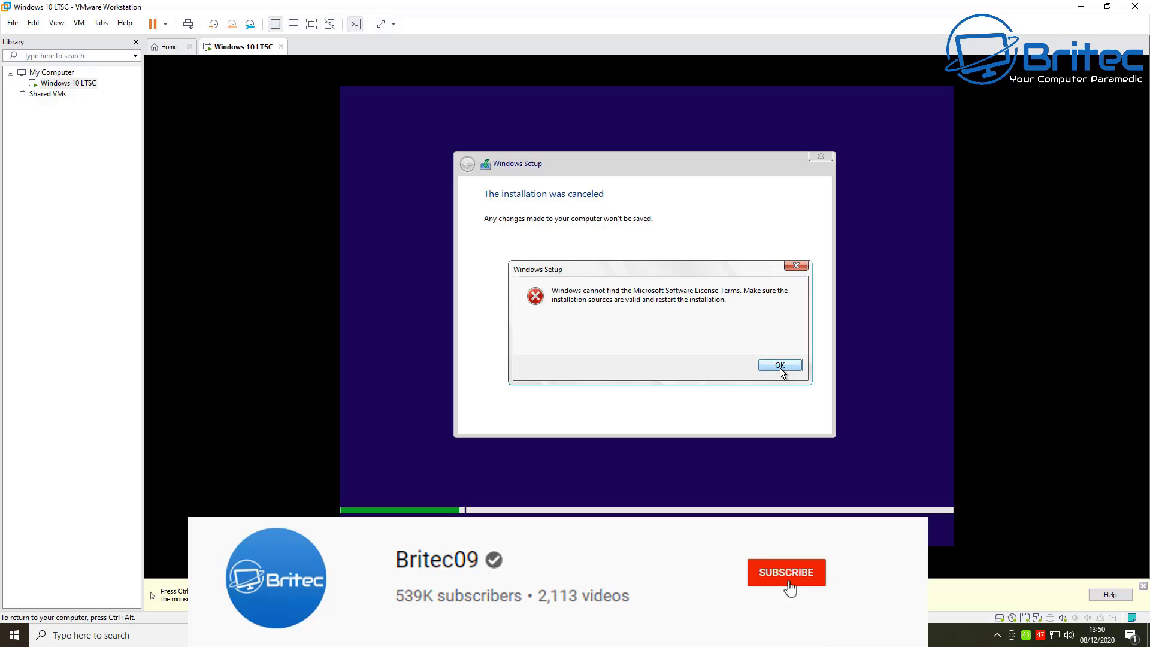
mouse_move(728, 269)
mouse_down()
mouse_move(684, 278)
mouse_move(716, 270)
mouse_up()
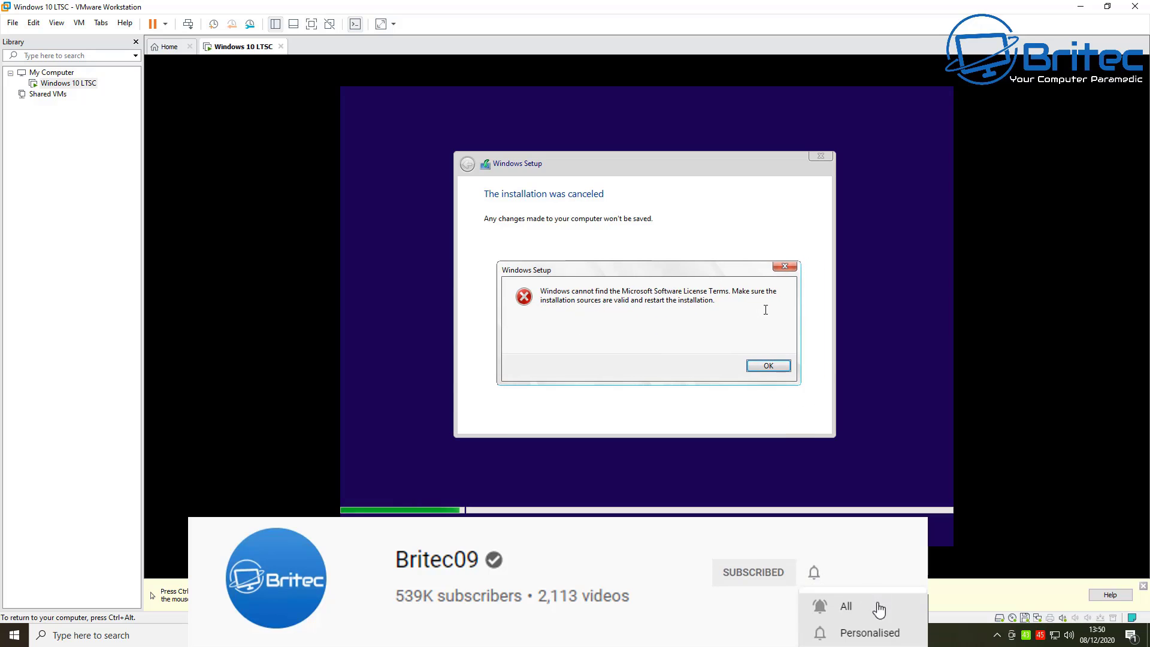
drag(677, 272, 668, 272)
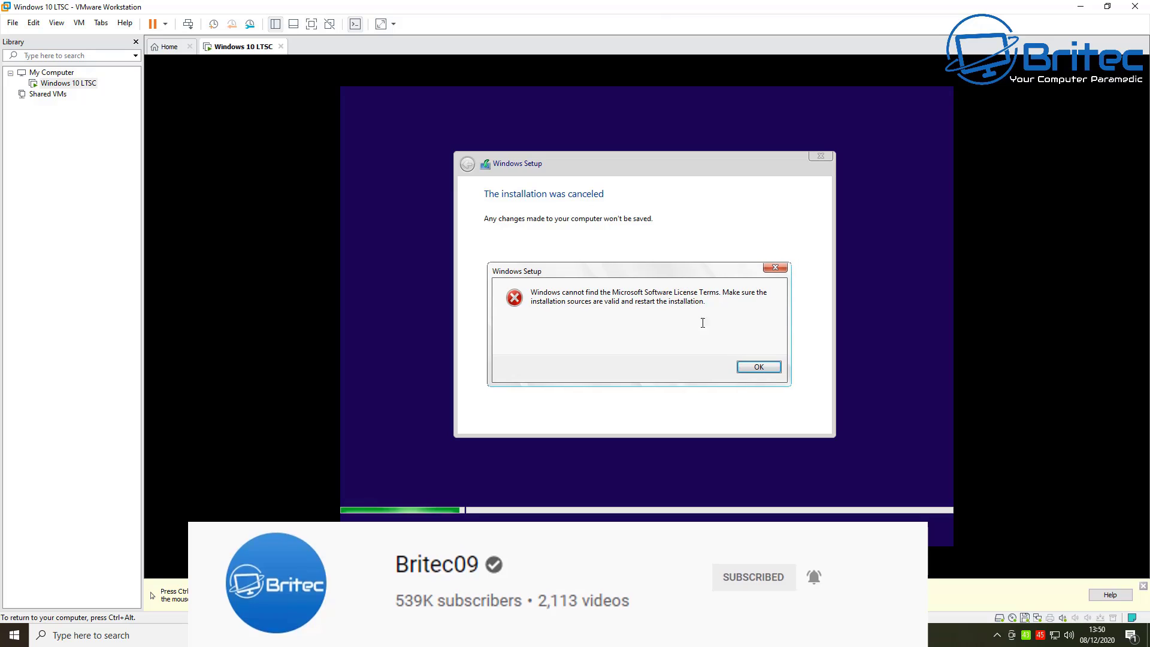
click(760, 367)
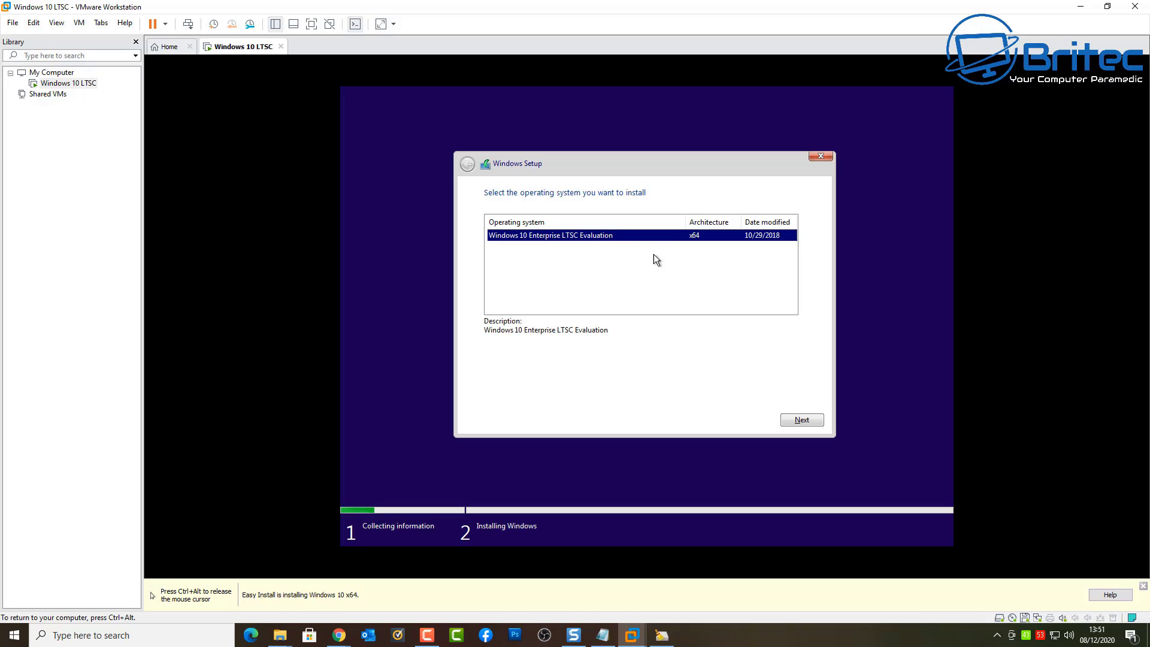
Continue Windows Setup with Windows 10 Enterprise LTSC Evaluation x64 selected
click(797, 418)
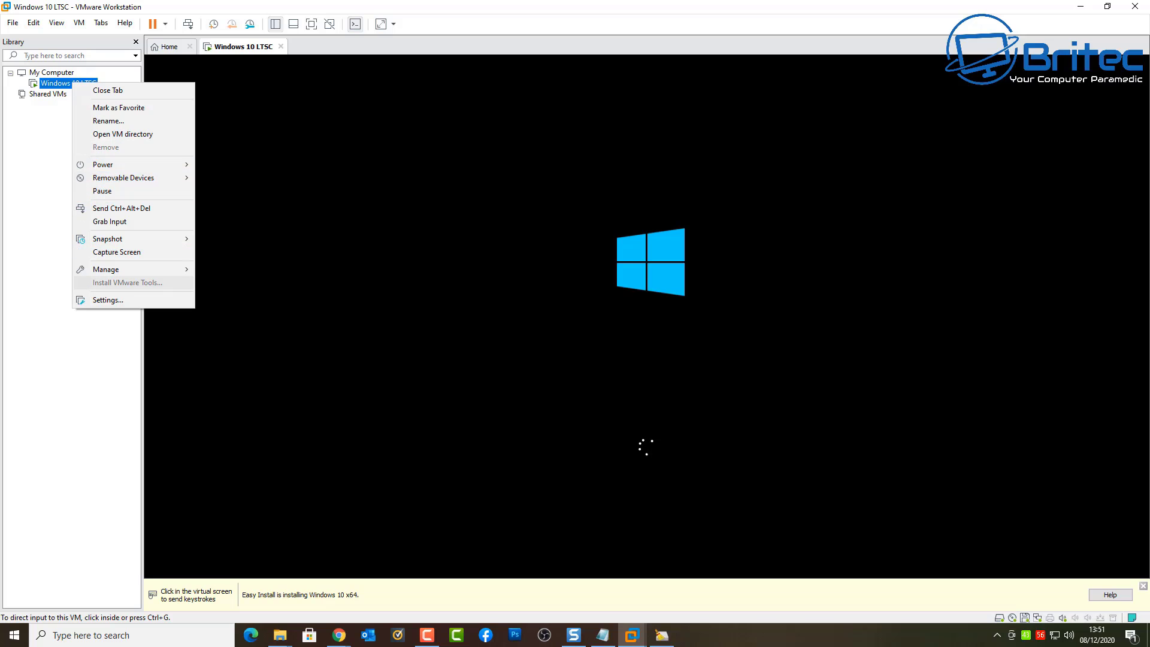
Close the Windows 10 LTSC machine and remove it from the VMware library
key(Escape)
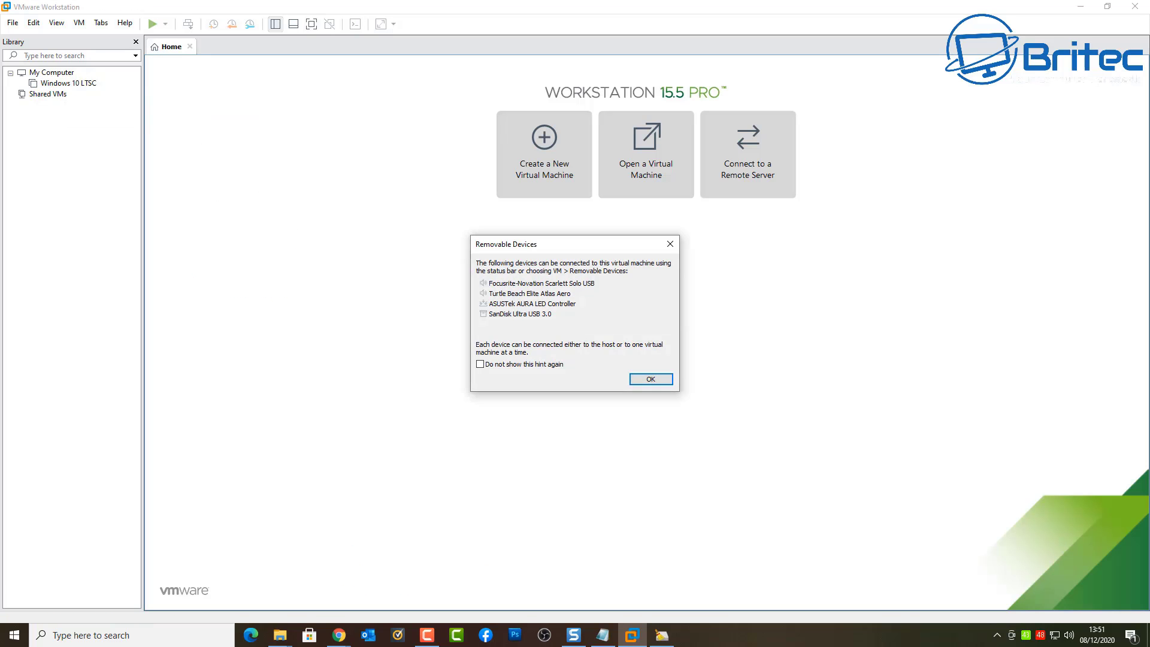
click(650, 380)
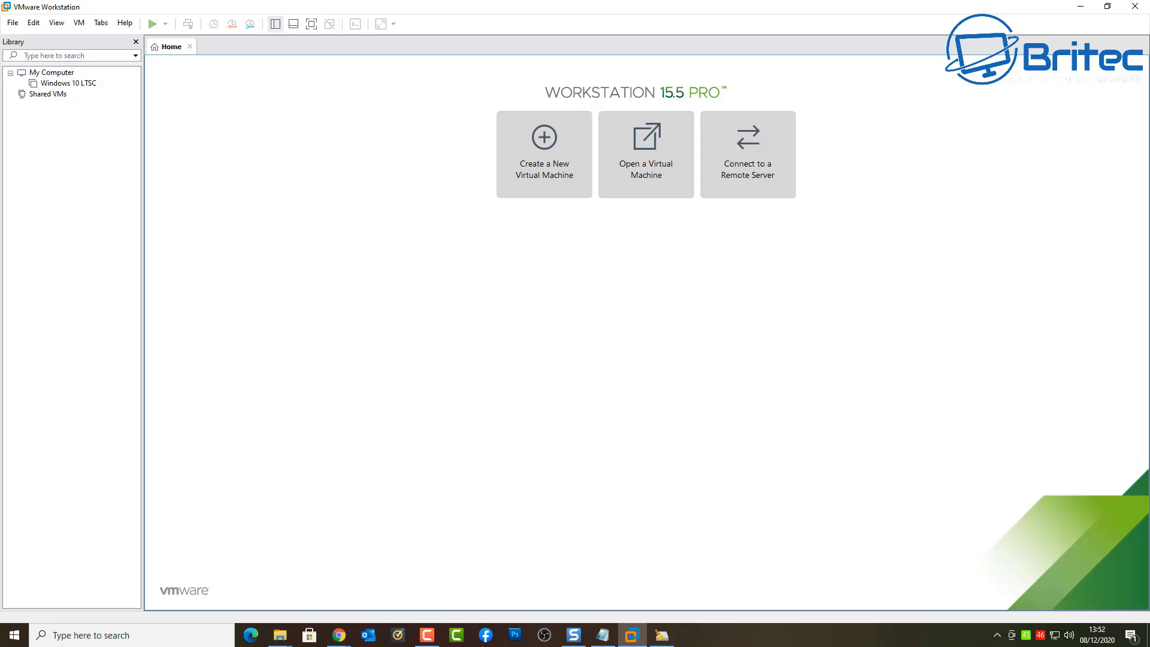
right_click(68, 82)
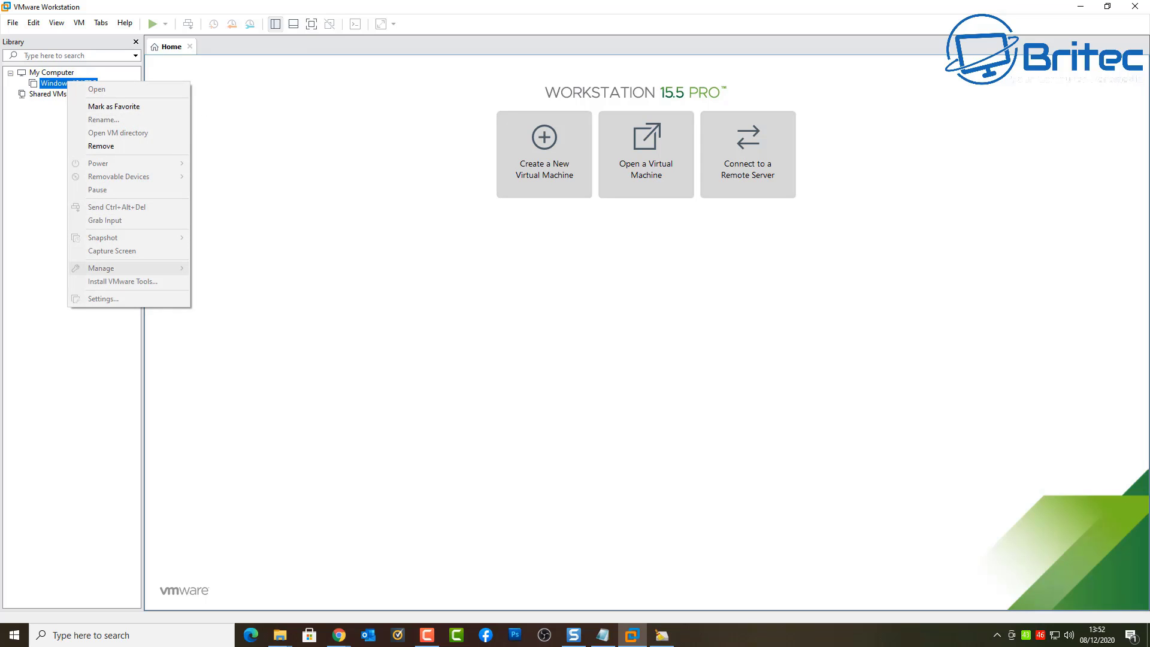
click(101, 145)
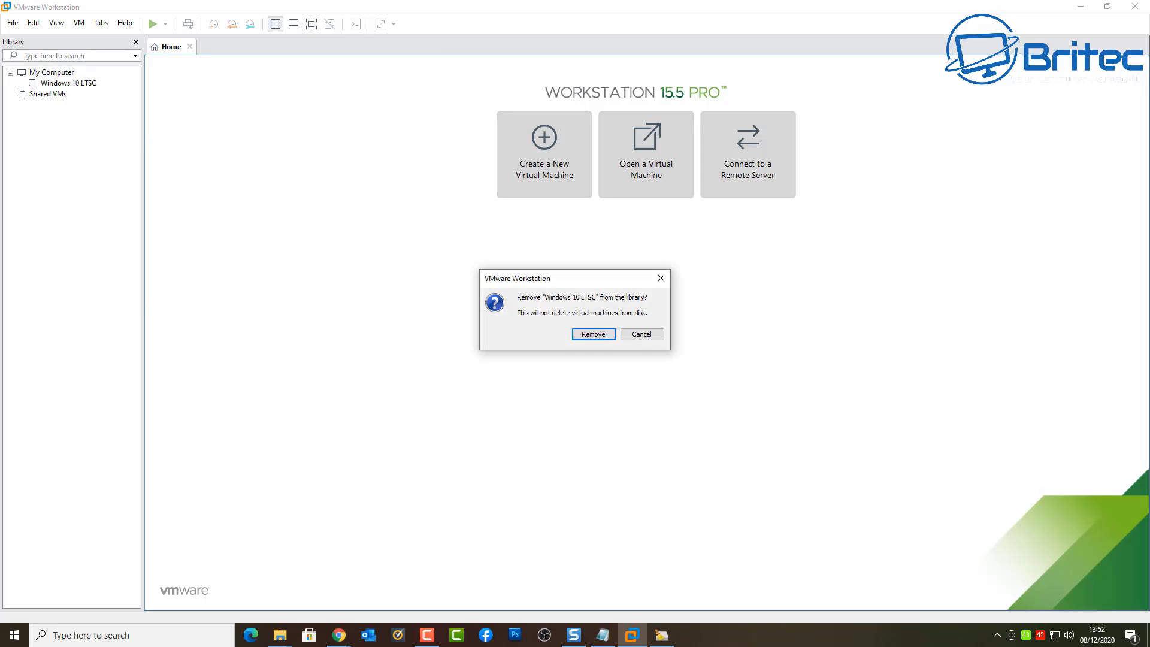
click(593, 333)
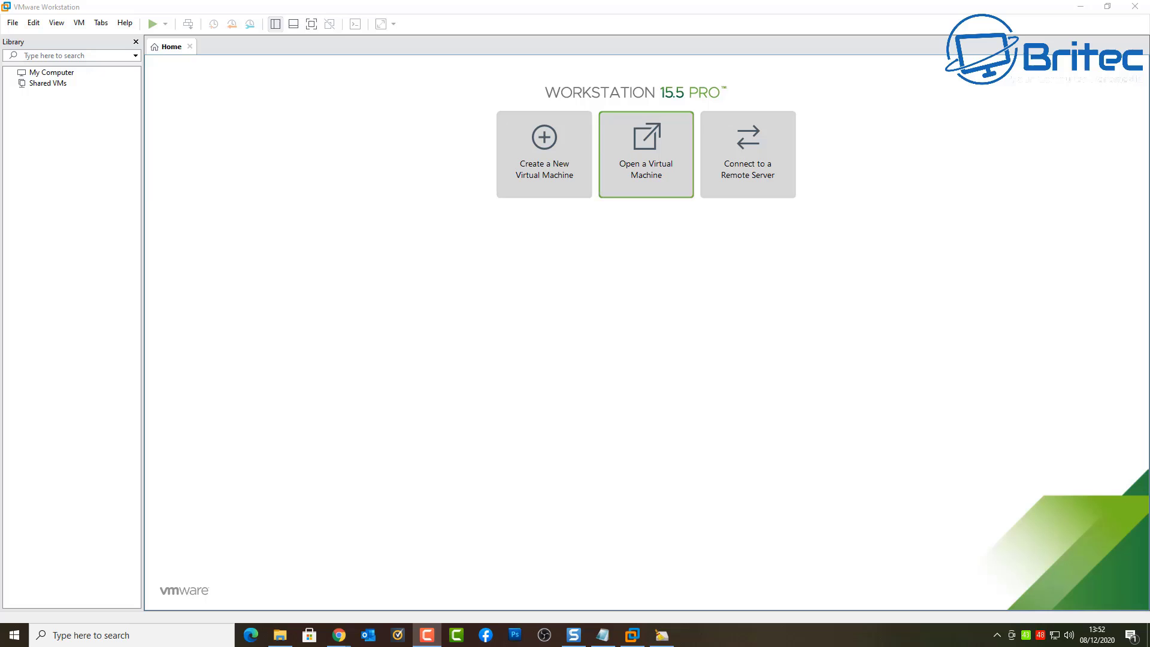
Start a Custom new VM with Workstation 15.x compatibility, OS installed later, guest Windows Server 2016
click(544, 152)
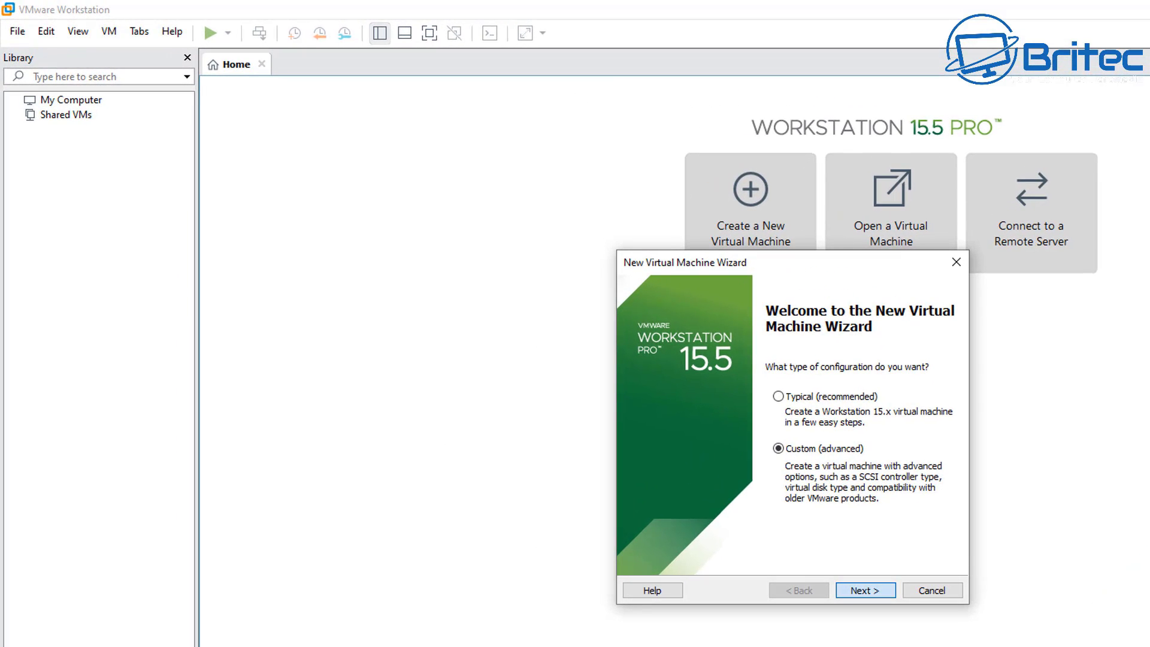
key(Return)
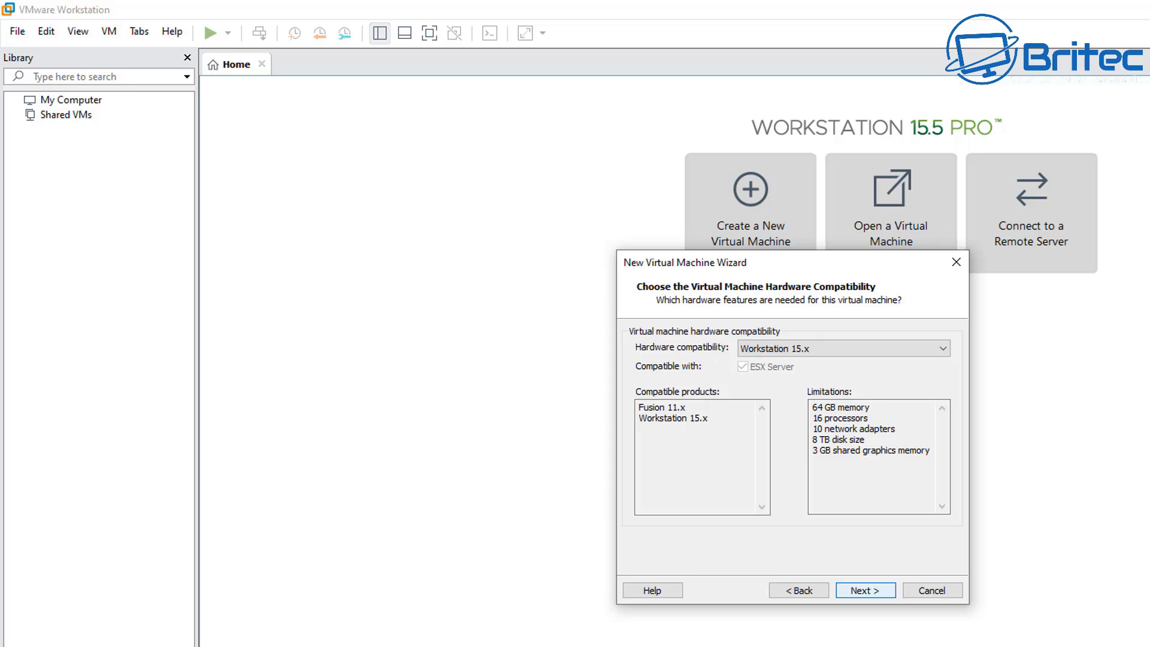
key(Return)
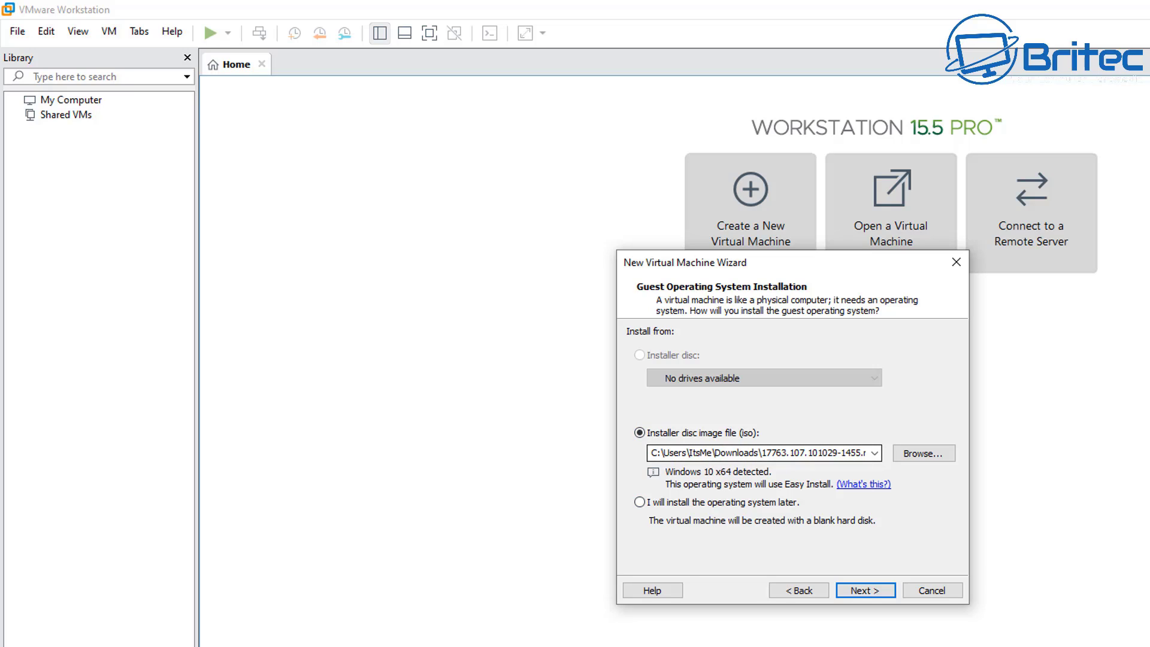
click(758, 453)
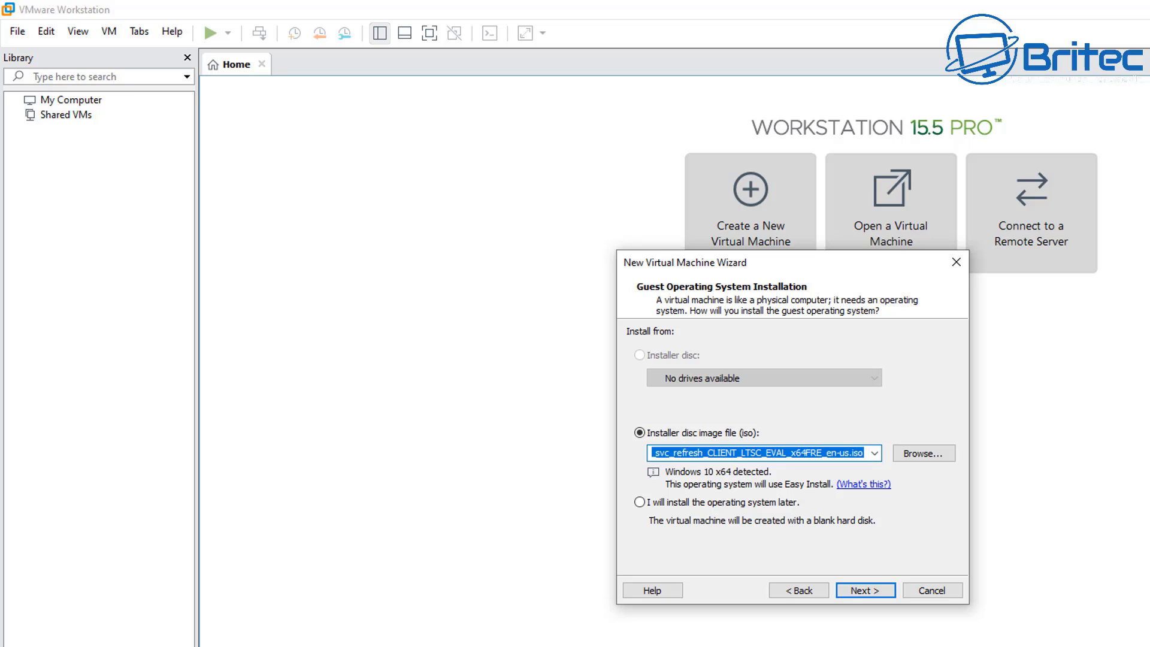
click(640, 502)
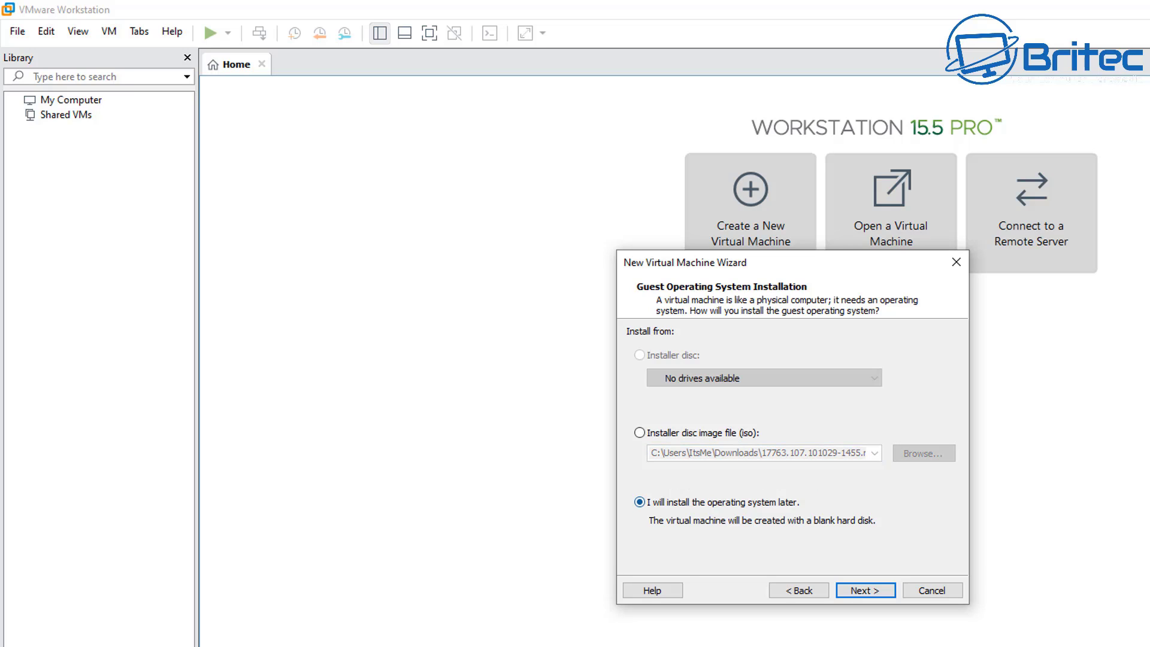
key(Return)
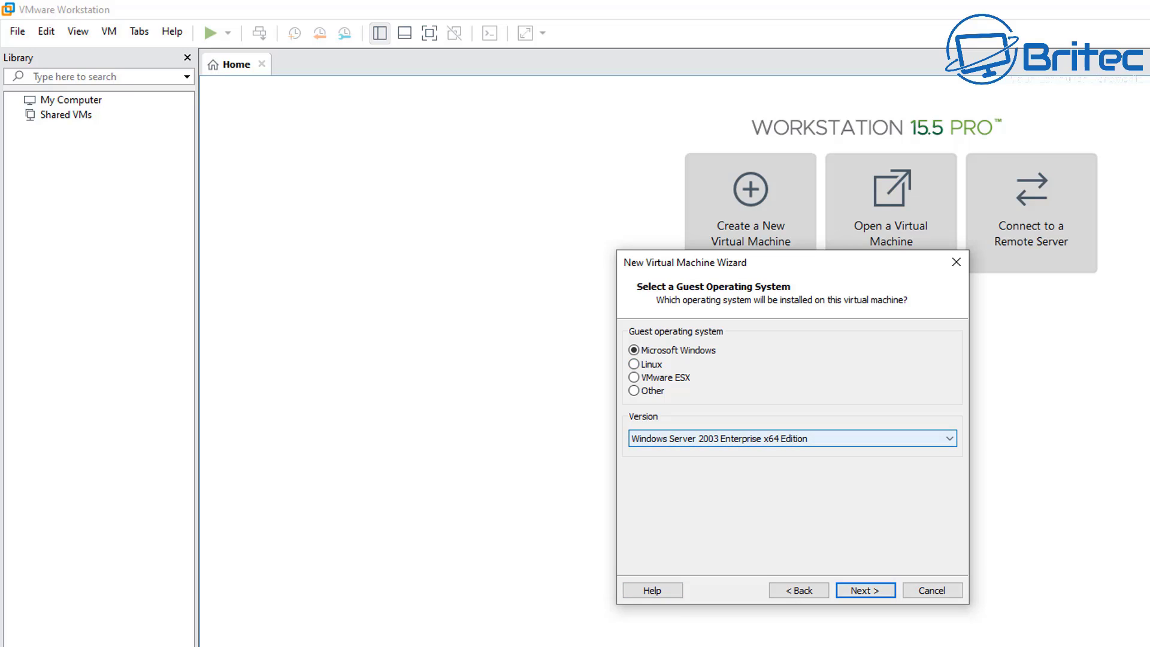
click(791, 438)
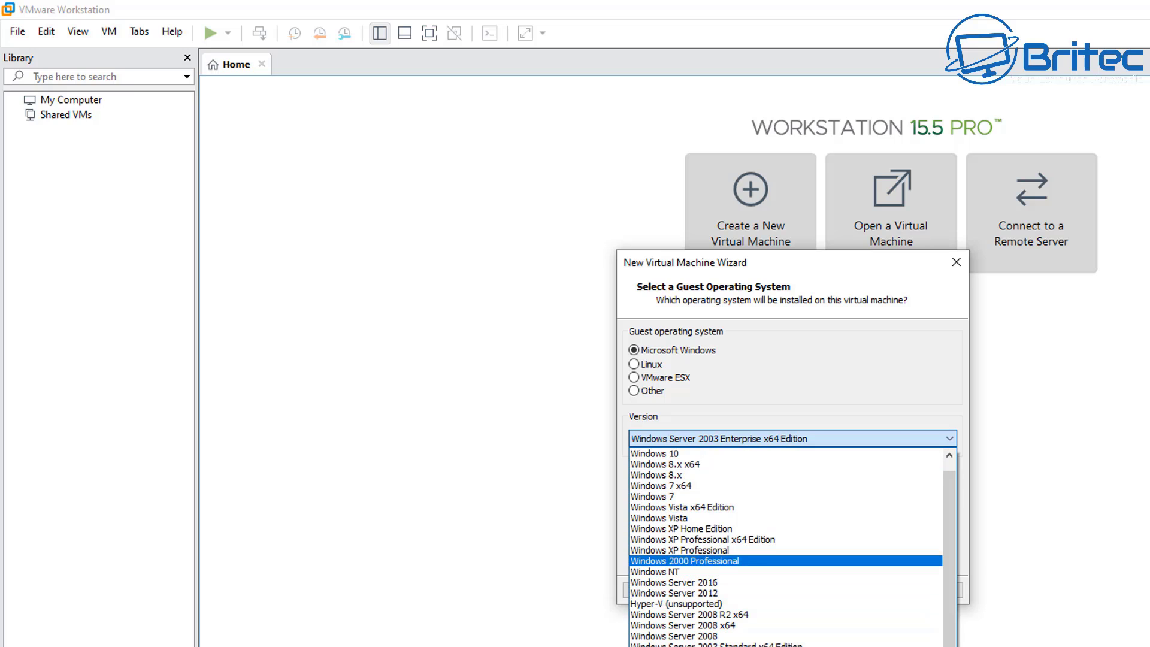
click(674, 582)
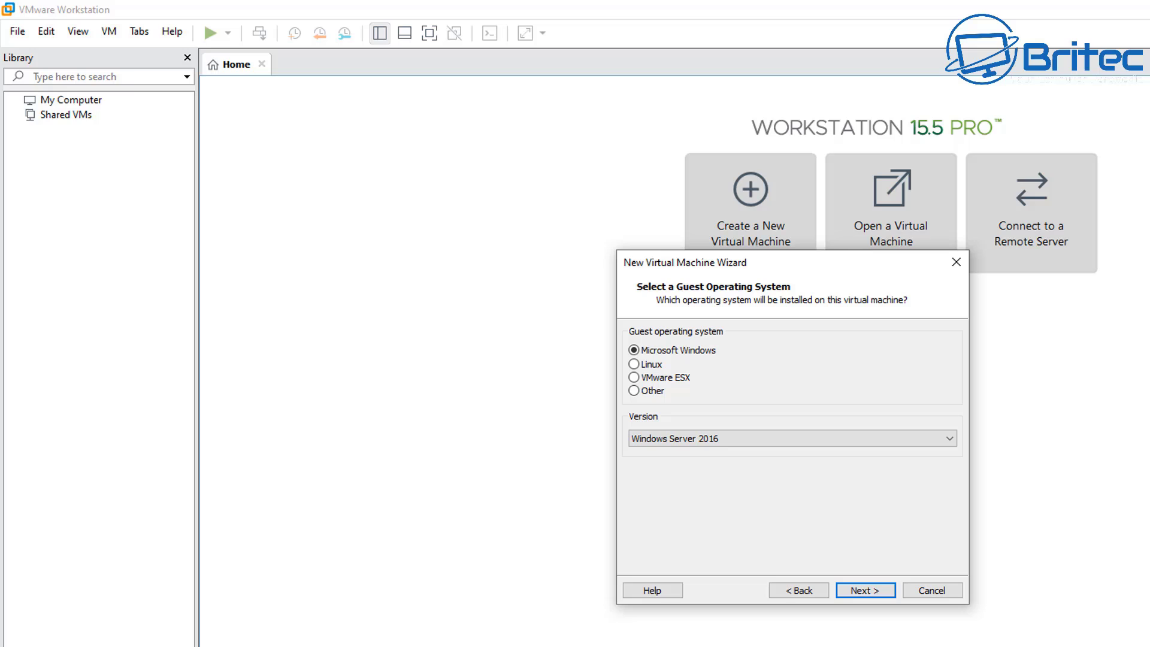
Confirm the VM name, folder and firmware, and set 2 cores per processor
key(Return)
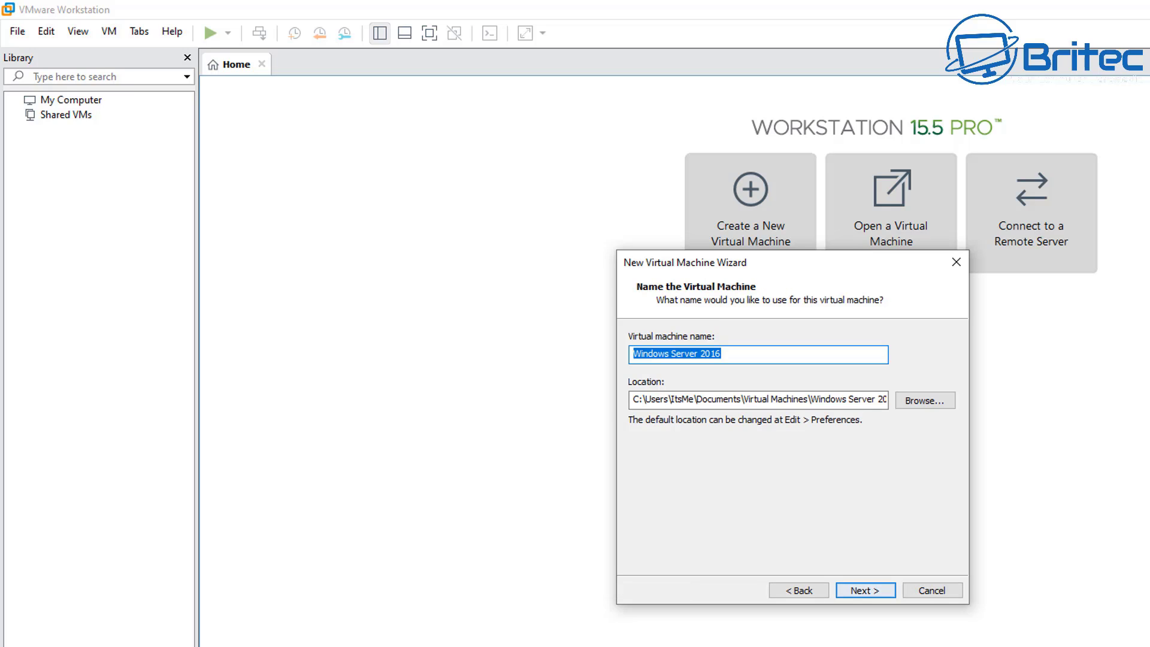
click(925, 400)
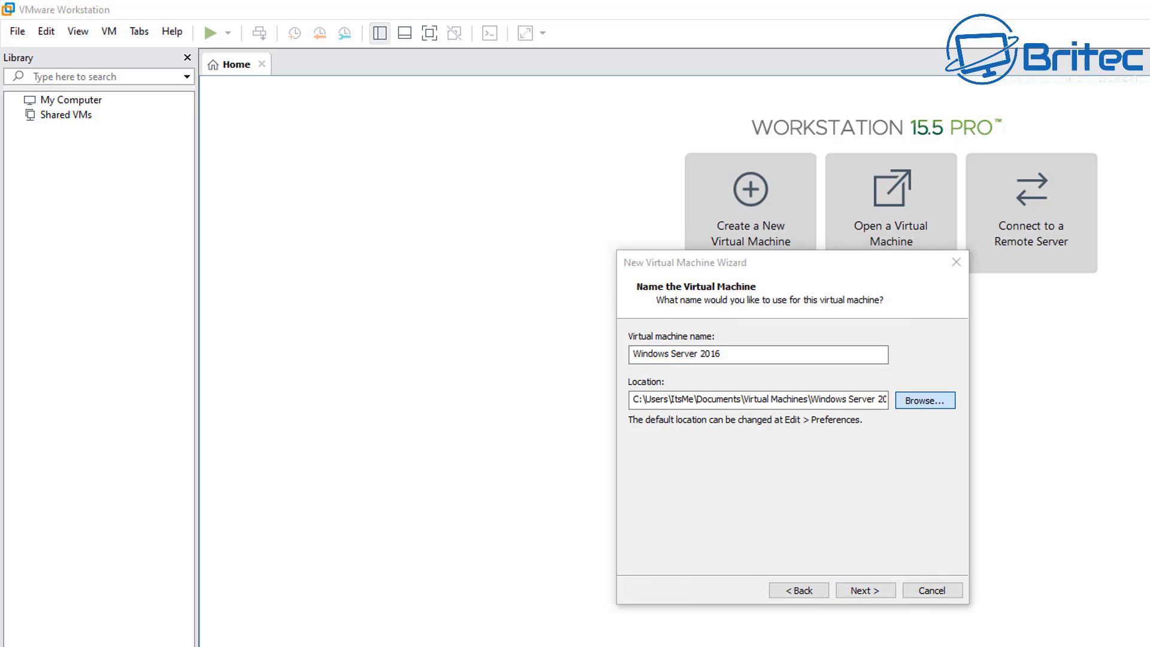
key(Return)
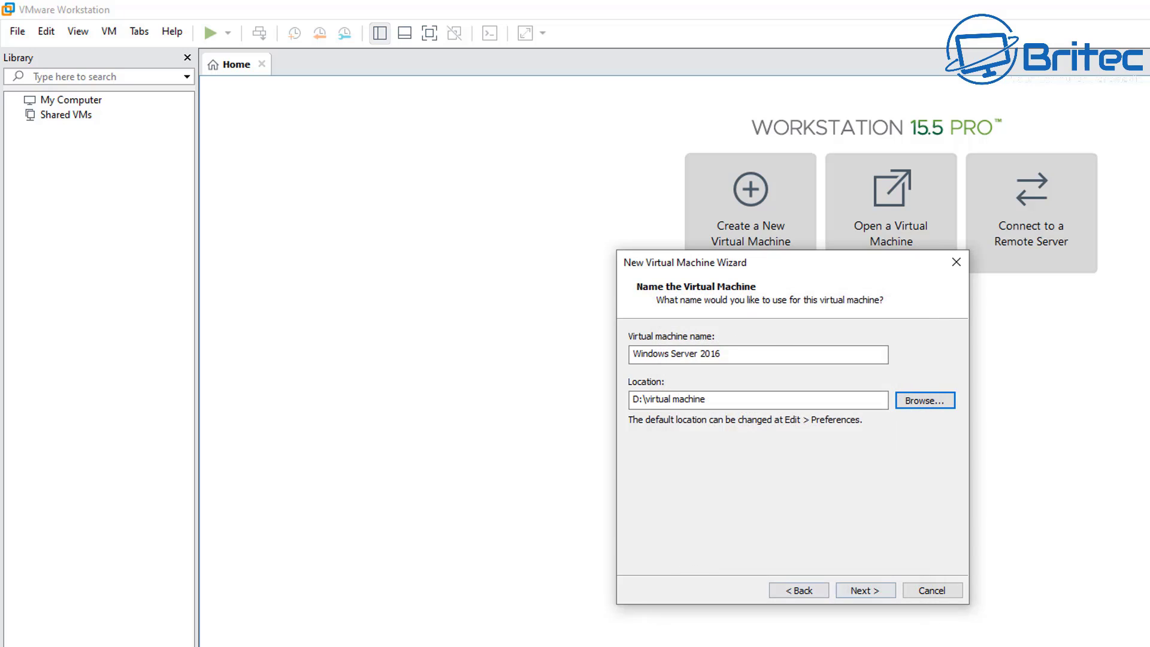
key(Return)
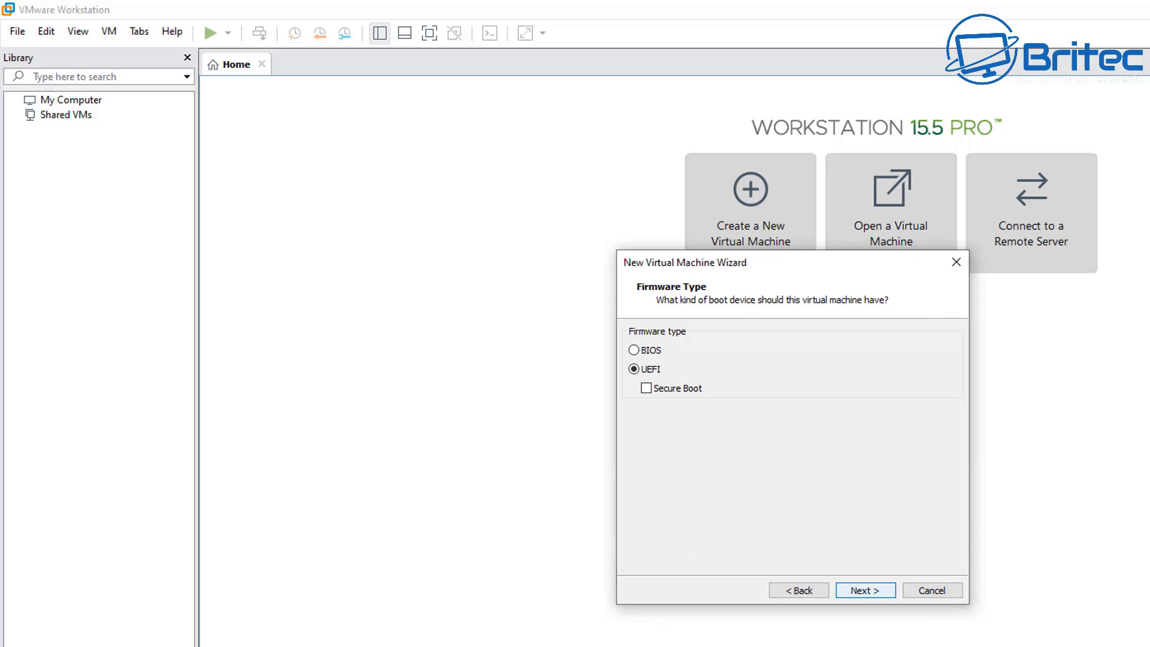
key(Return)
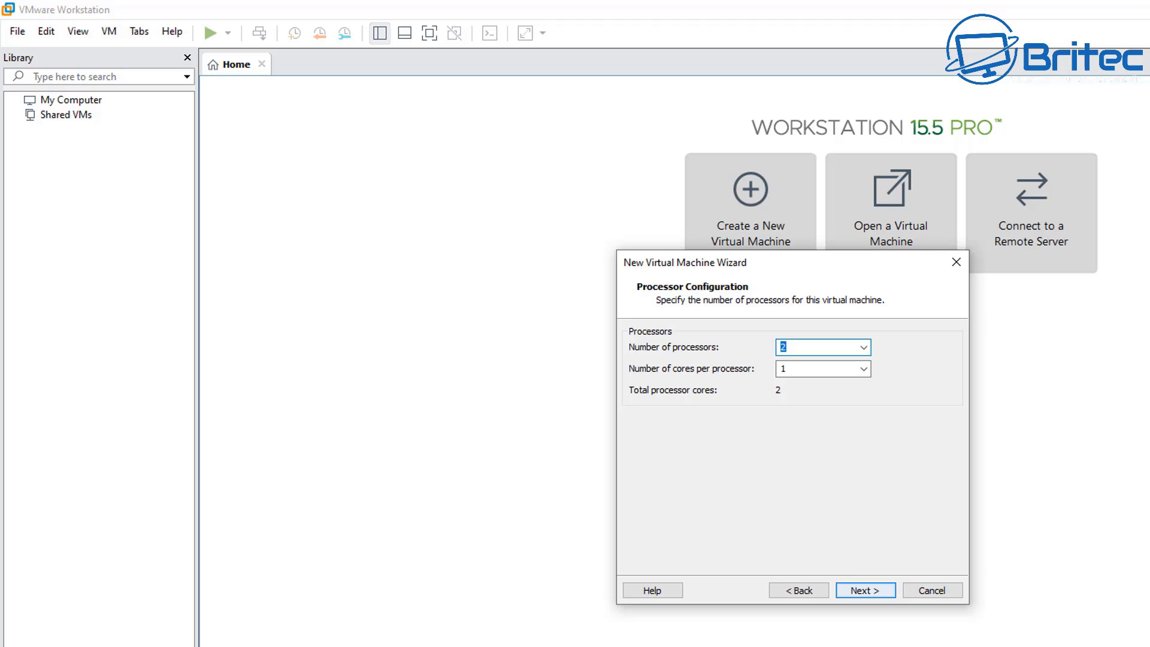
key(Tab)
key(alt+Down)
key(Down)
key(Return)
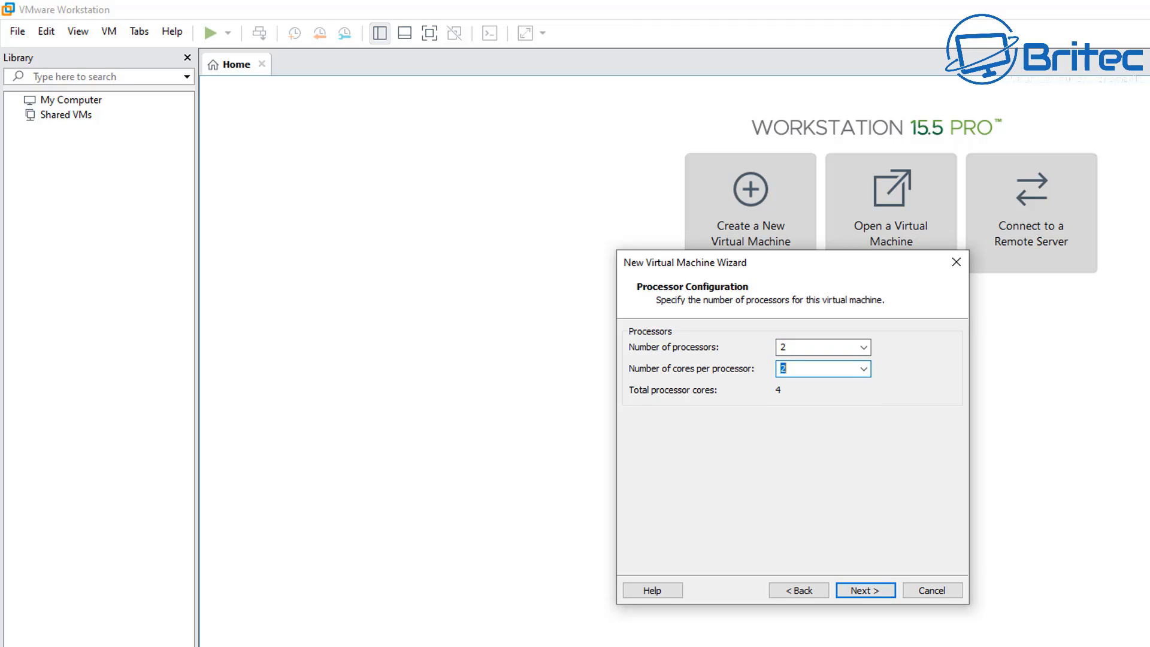
key(Return)
Give the VM 8192 MB memory, NAT, a SCSI controller and a new 60 GB single-file disk
text(8192)
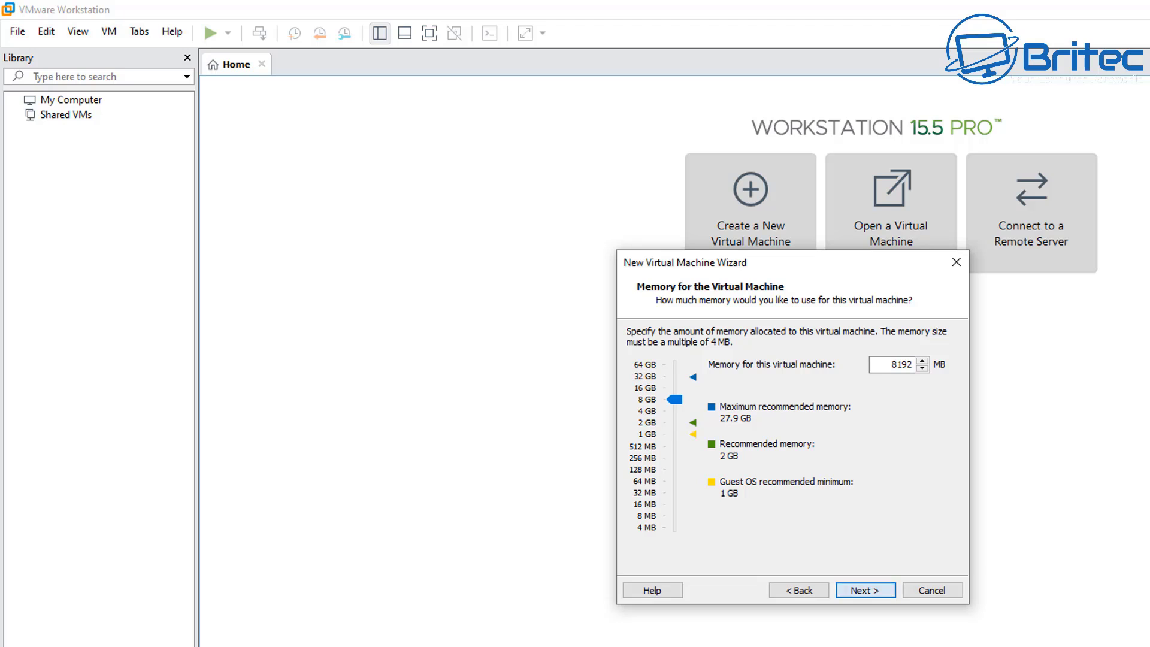
key(Return)
key(Return)
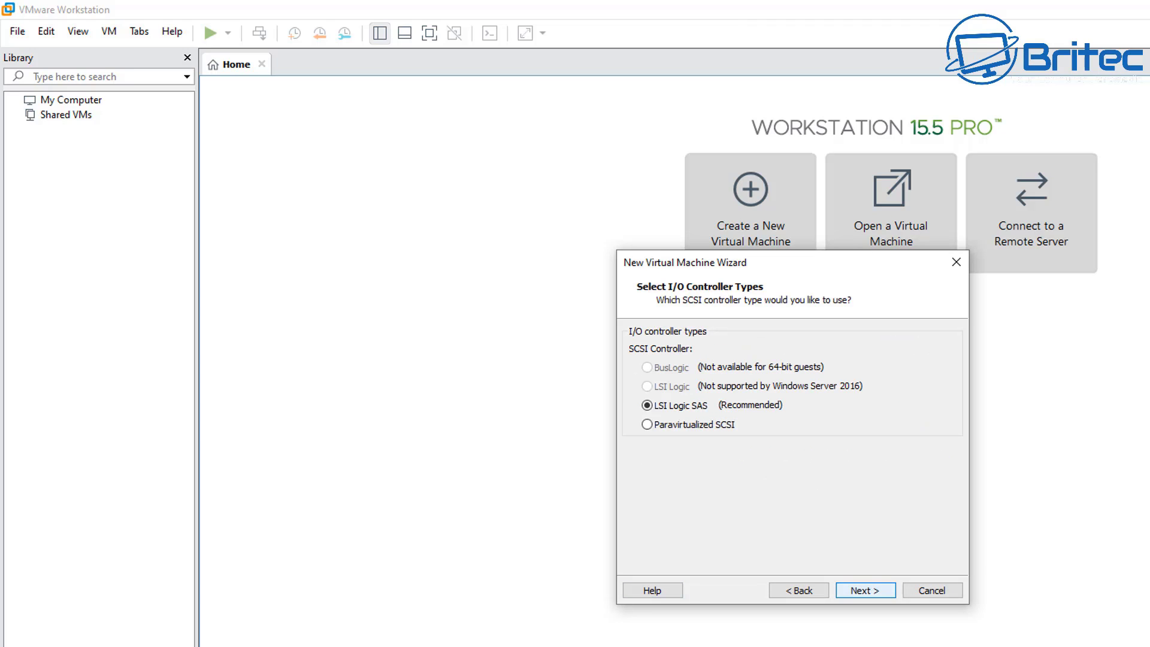
key(Return)
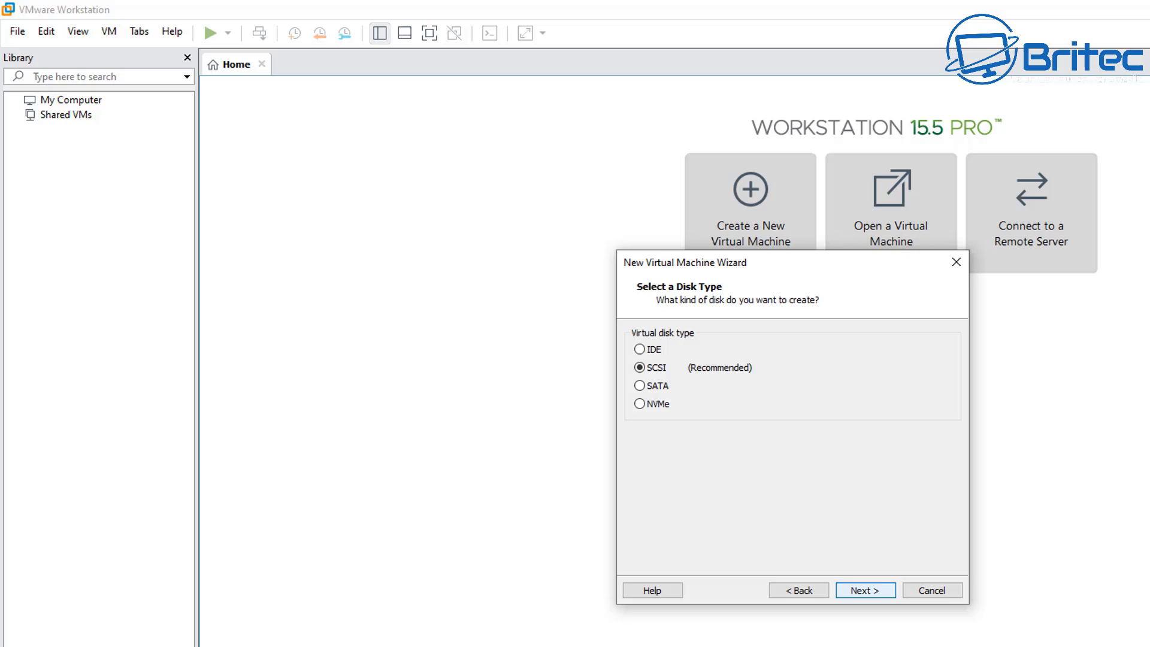
key(Return)
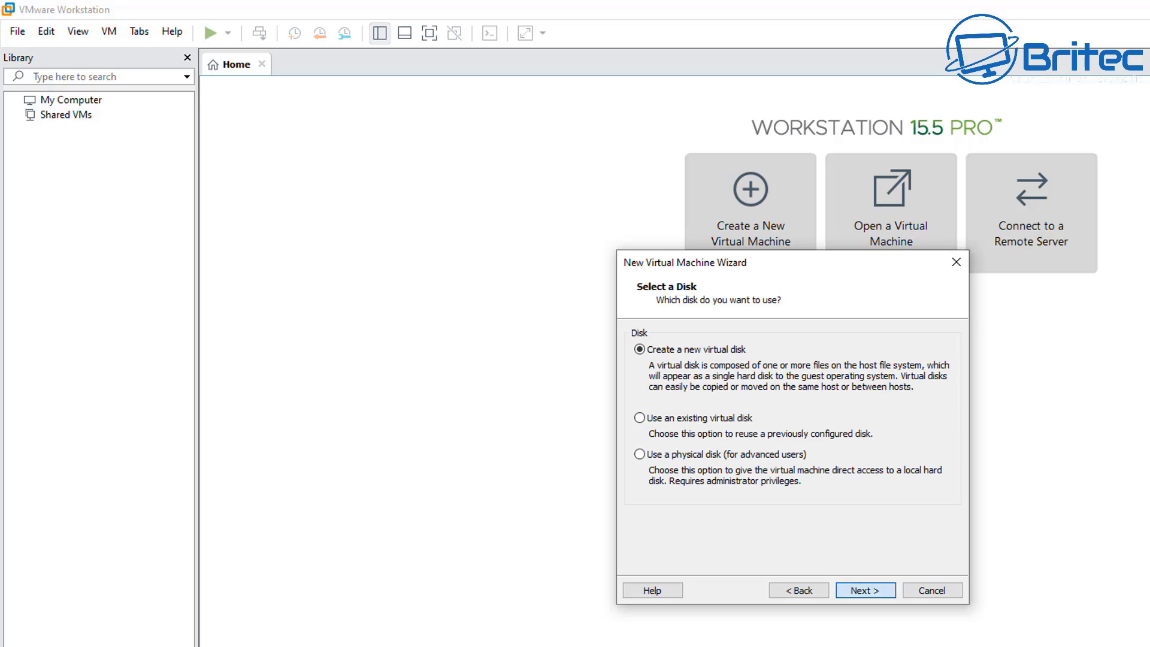
key(Return)
click(629, 452)
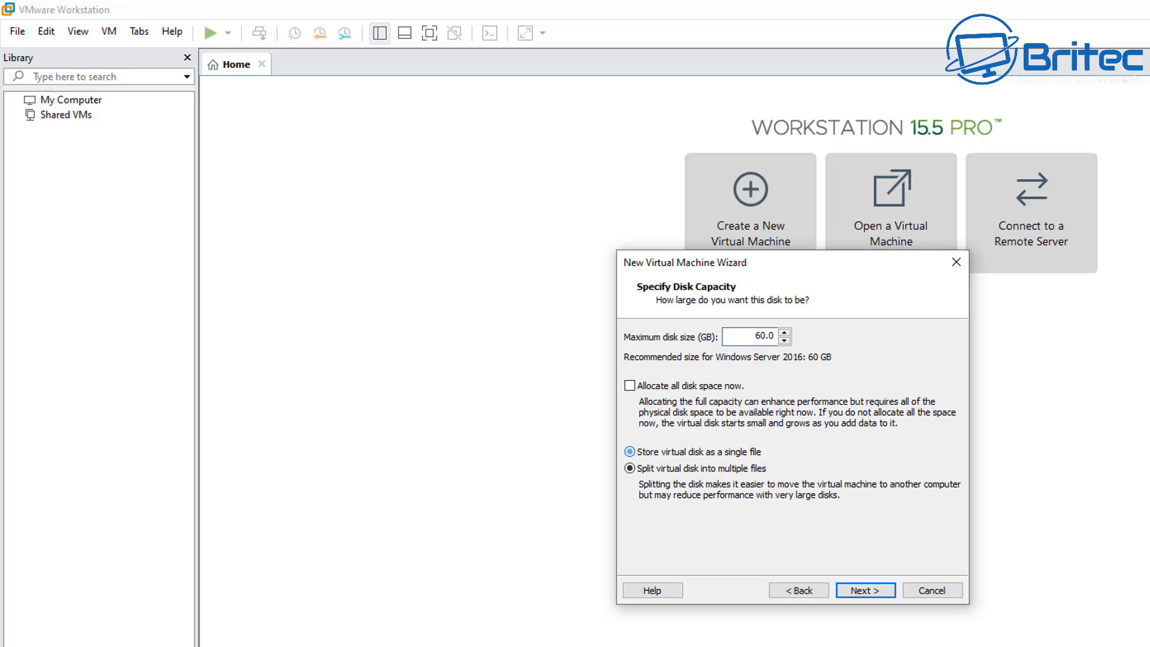
key(Return)
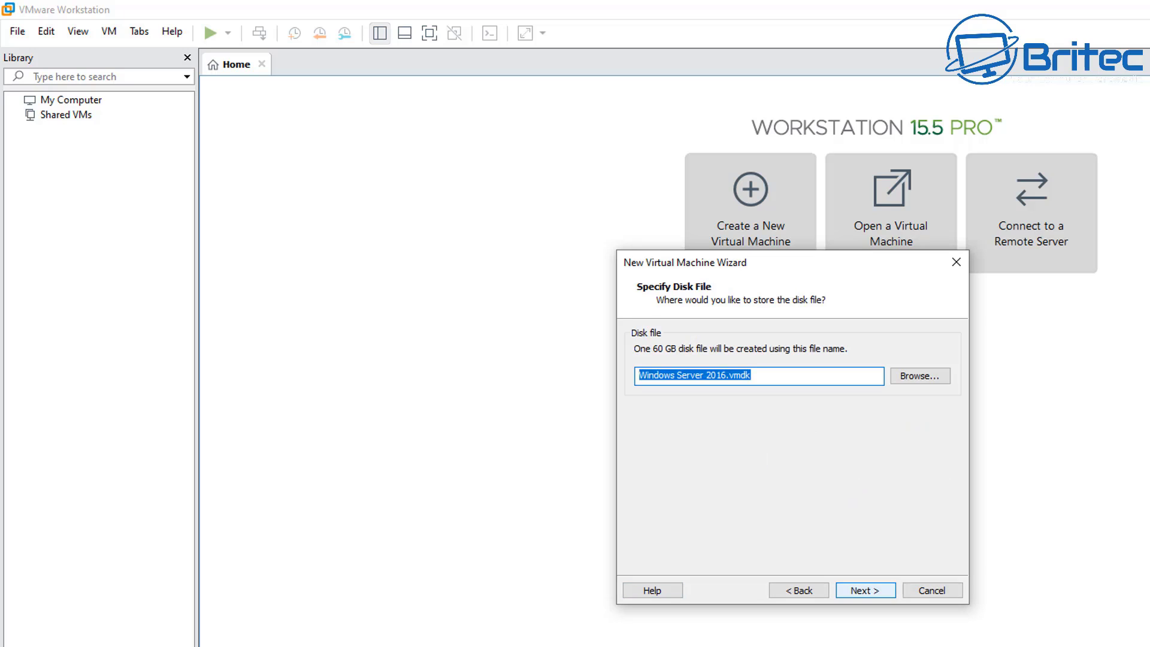
key(Return)
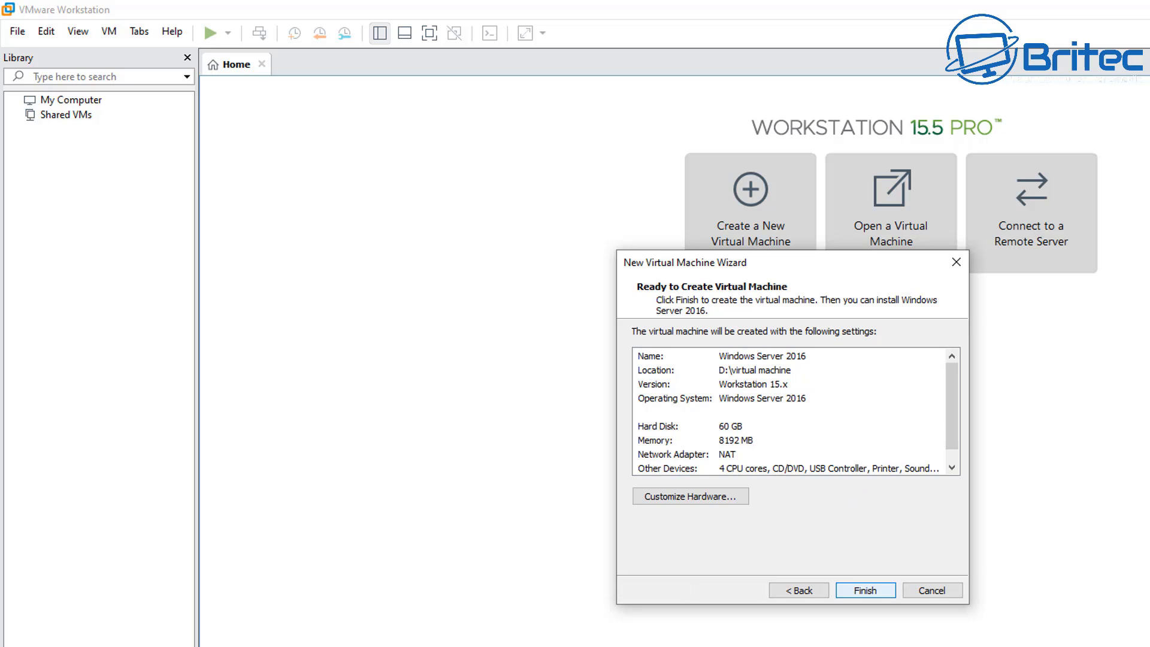
key(Return)
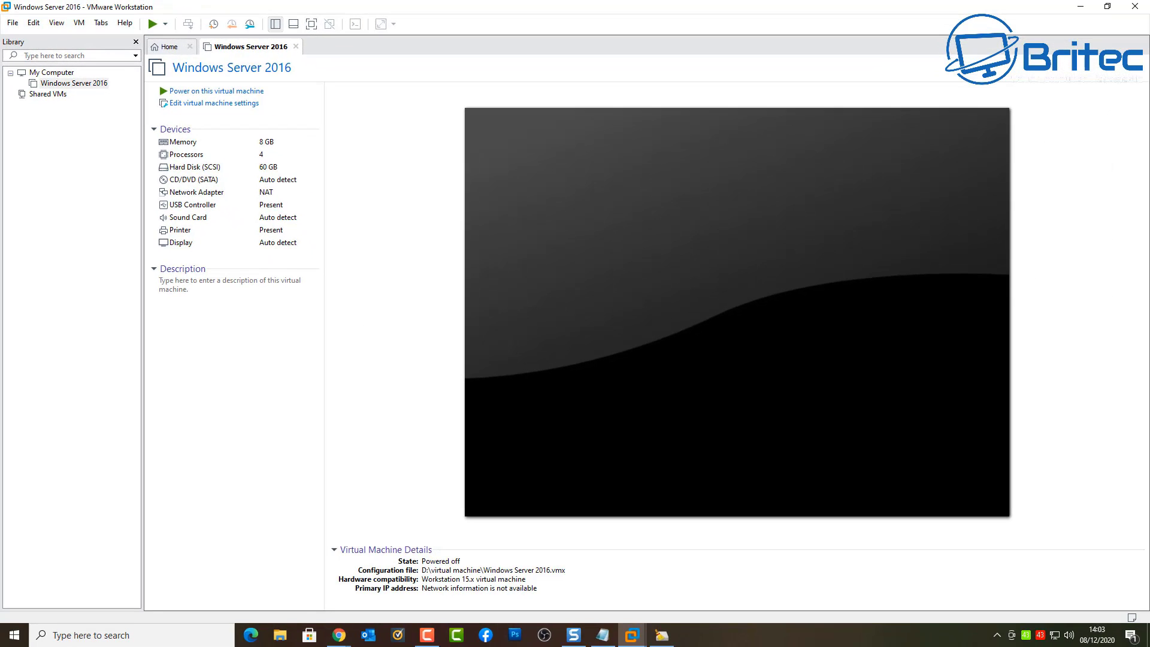
Attach the 17763 evaluation ISO from Downloads to the CD/DVD (SATA) drive and save the settings
click(214, 103)
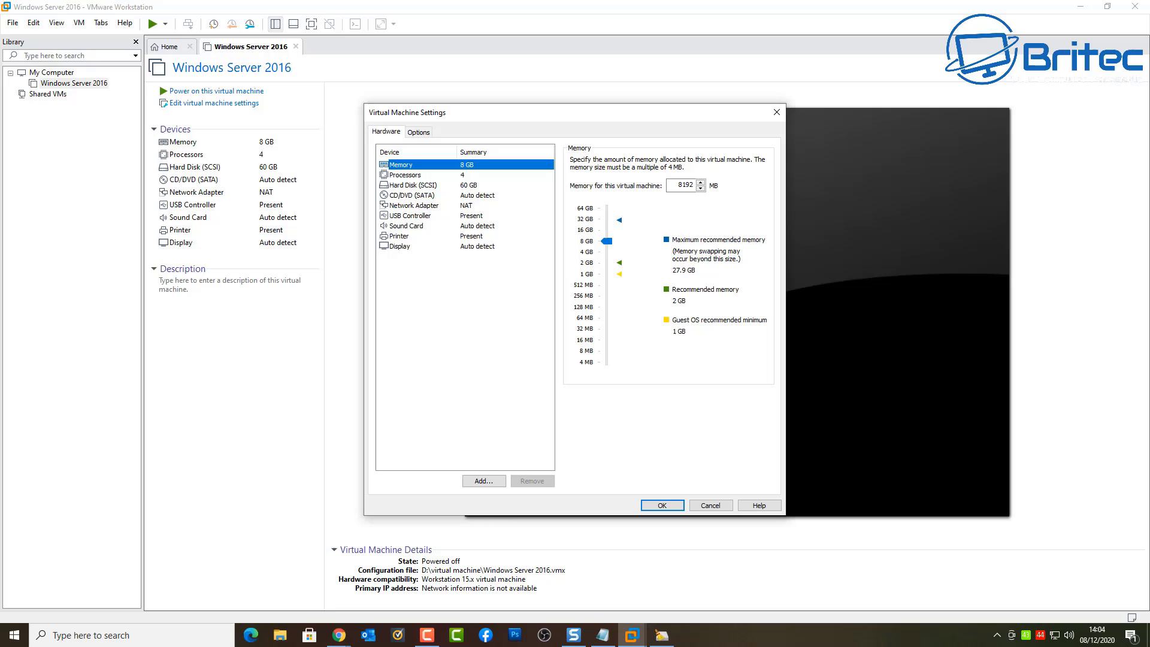
click(412, 196)
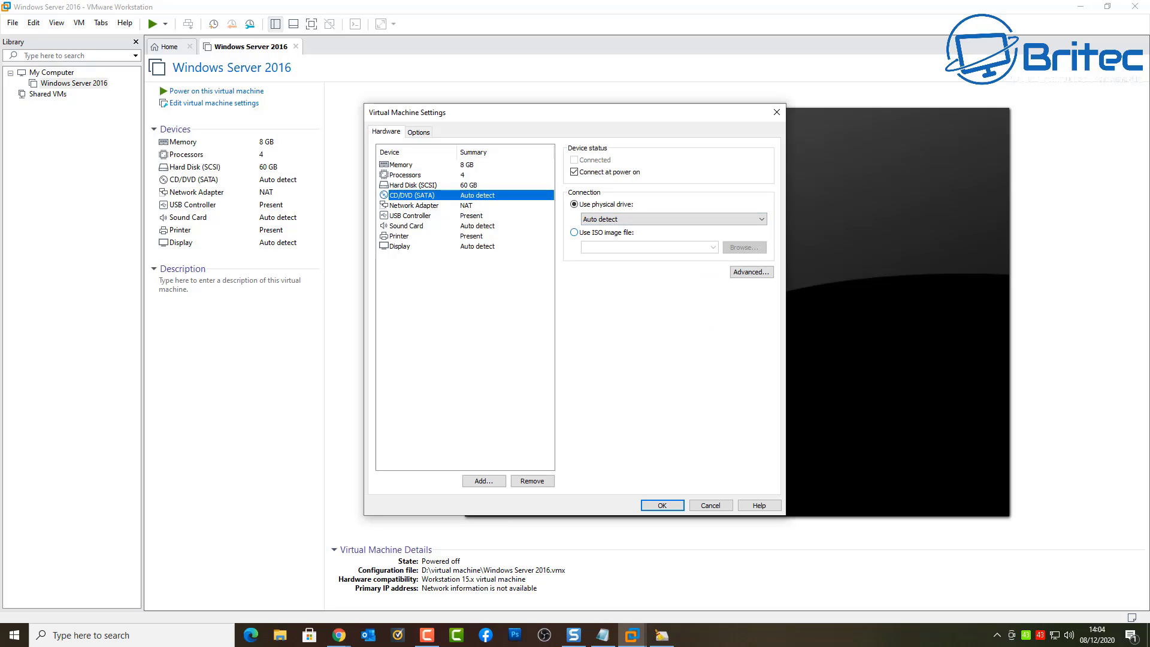
click(574, 233)
click(744, 247)
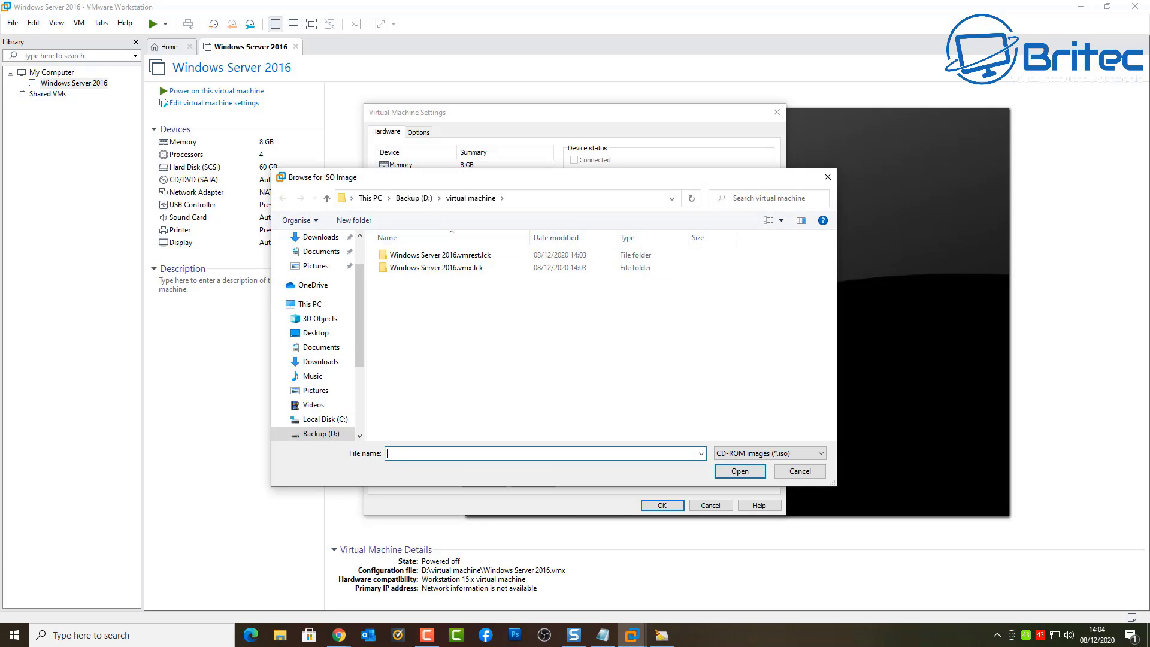
click(320, 237)
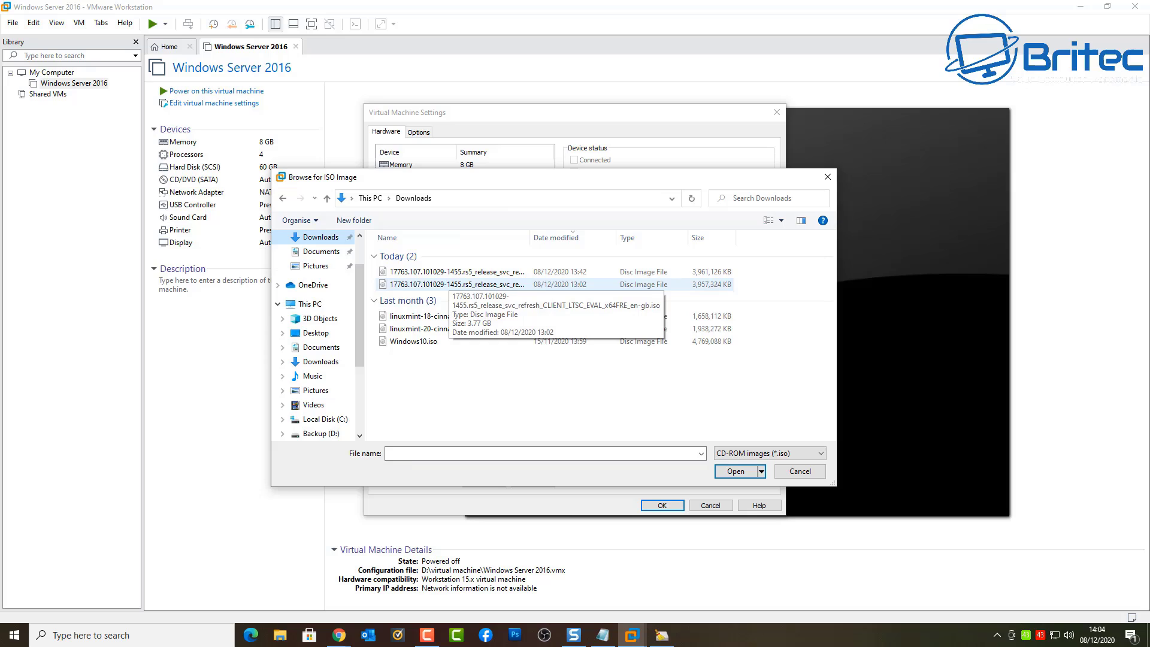
click(456, 284)
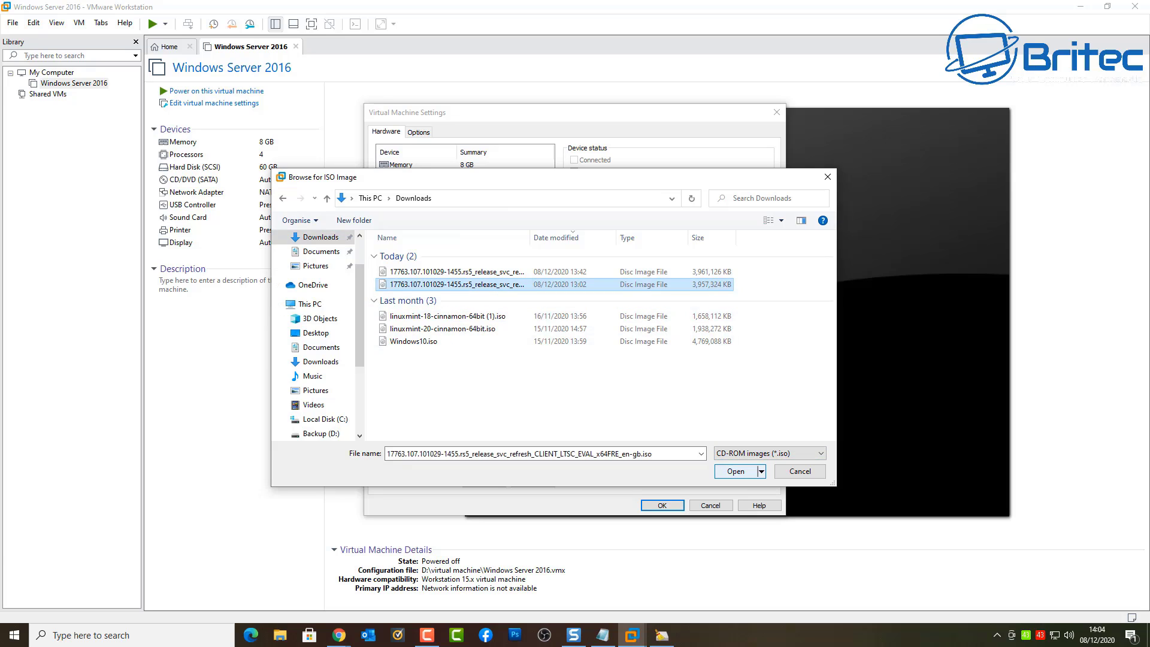
click(736, 471)
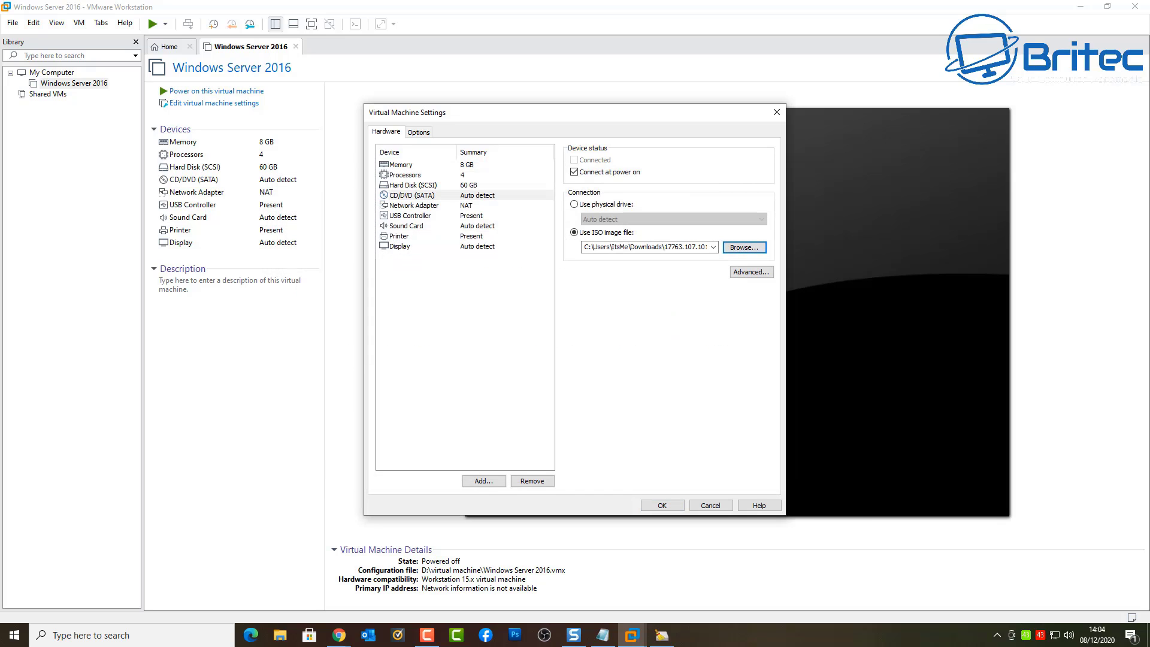
click(662, 505)
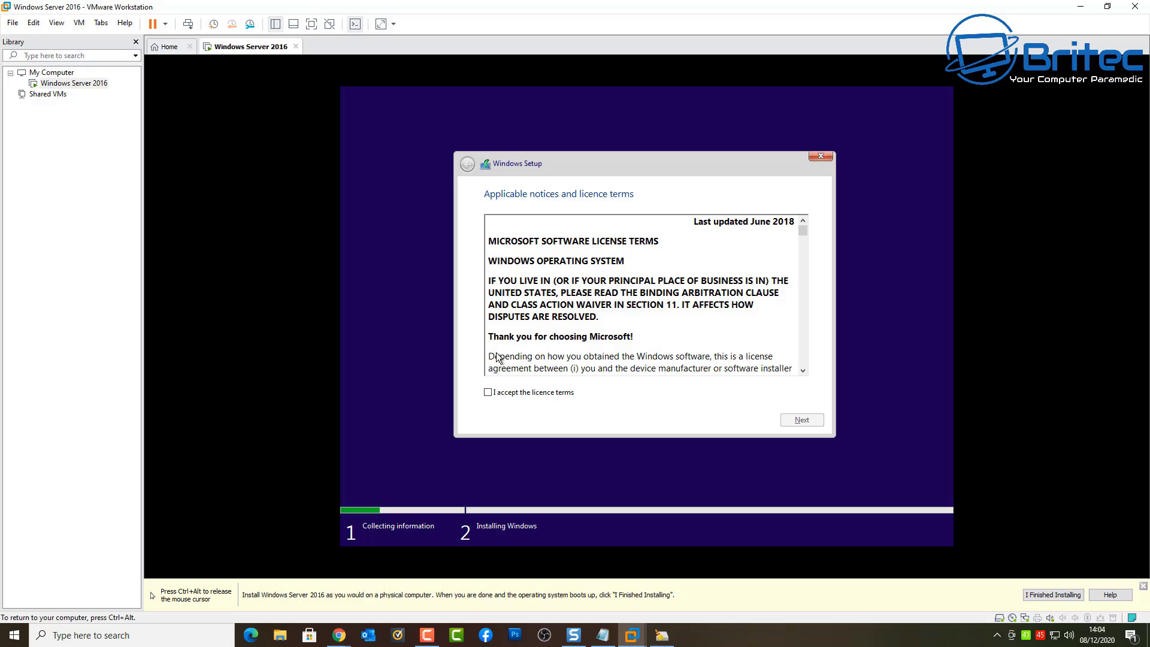
Accept the licence terms and run a Custom install onto Drive 0's 60 GB unallocated space
click(498, 394)
click(795, 422)
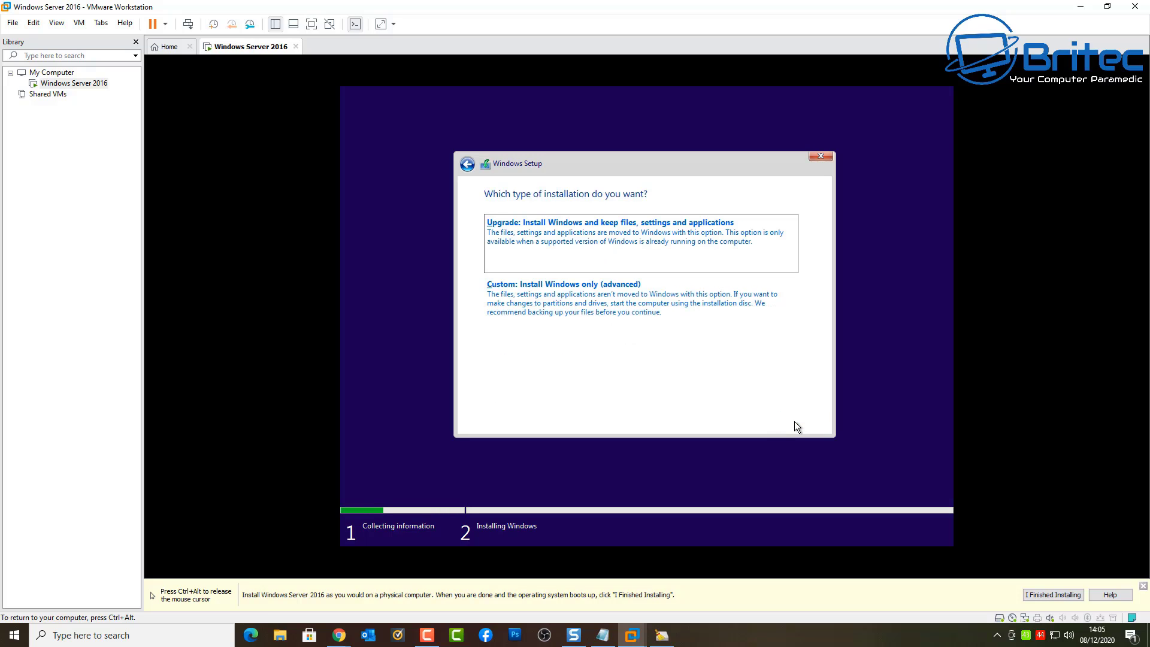
click(616, 331)
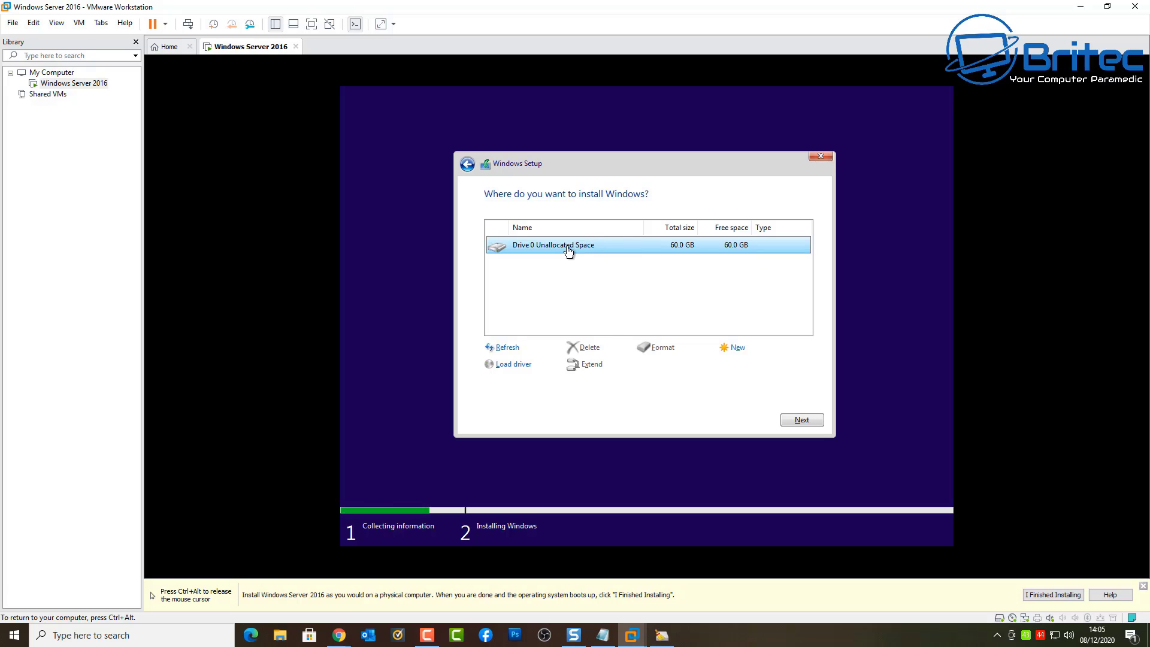
click(800, 420)
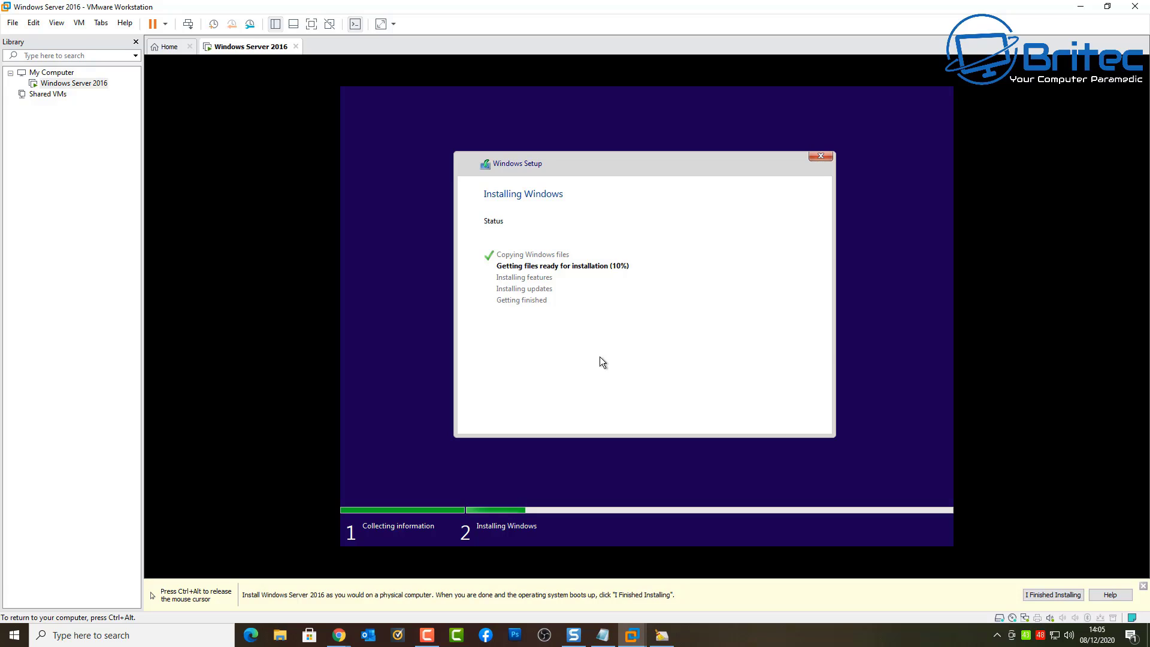
key(ctrl+alt)
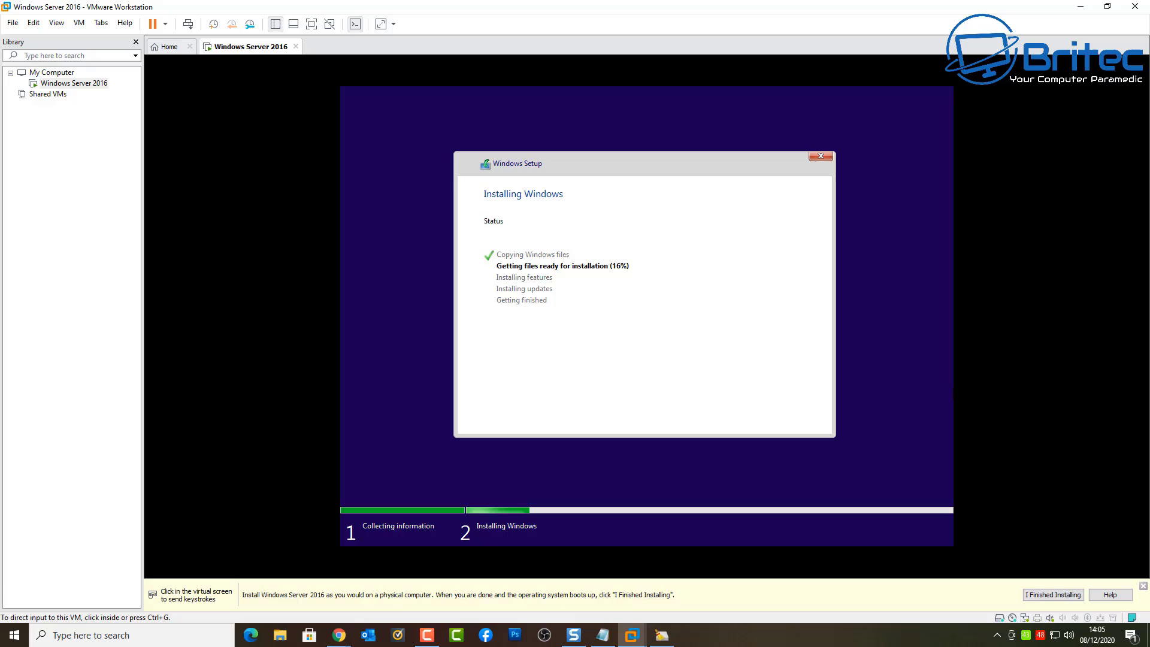